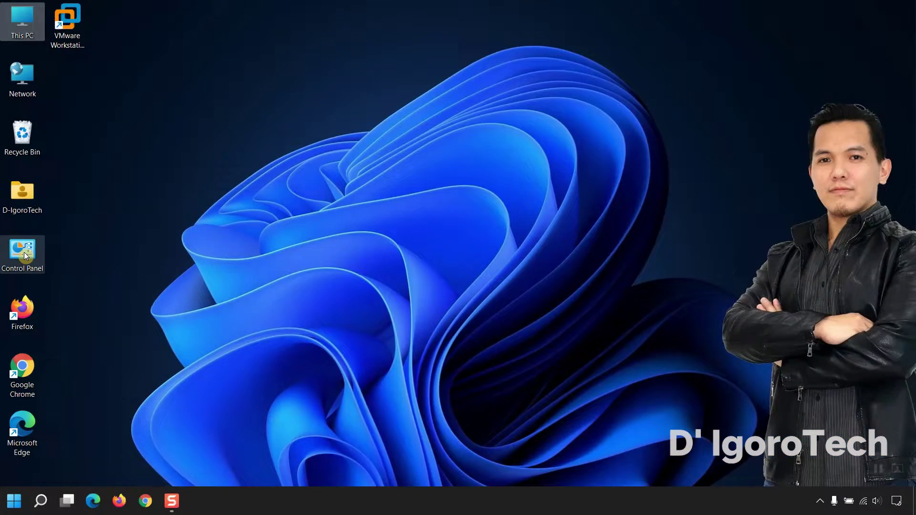
Go to System and Security > BitLocker Drive Encryption in Control Panel and expand drive D.
double_click(24, 255)
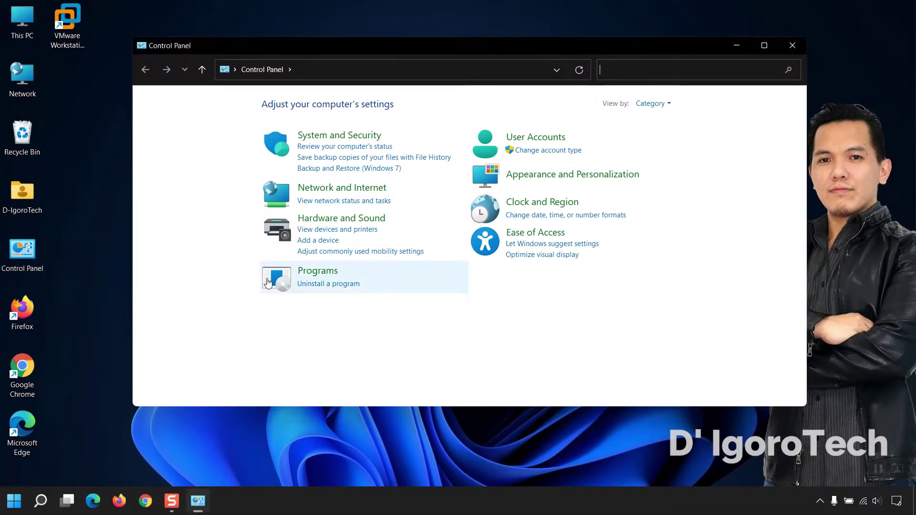
left_click(342, 138)
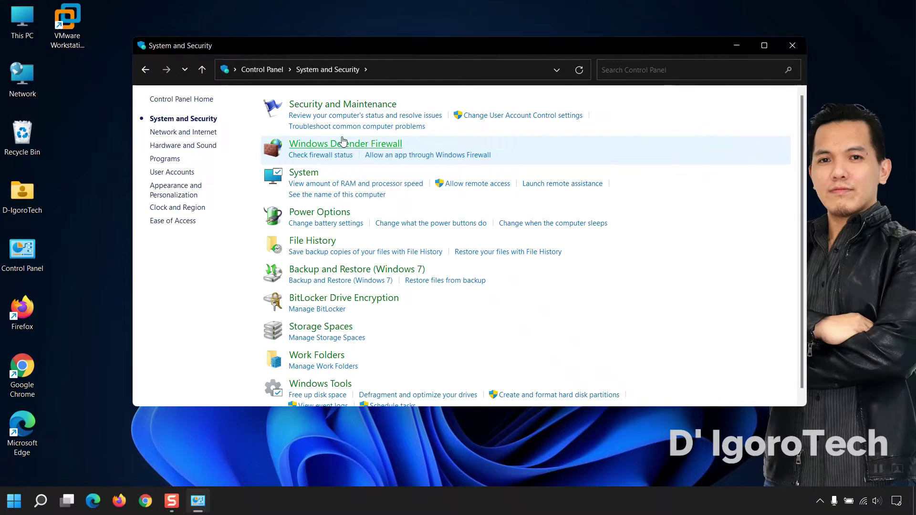
left_click(344, 300)
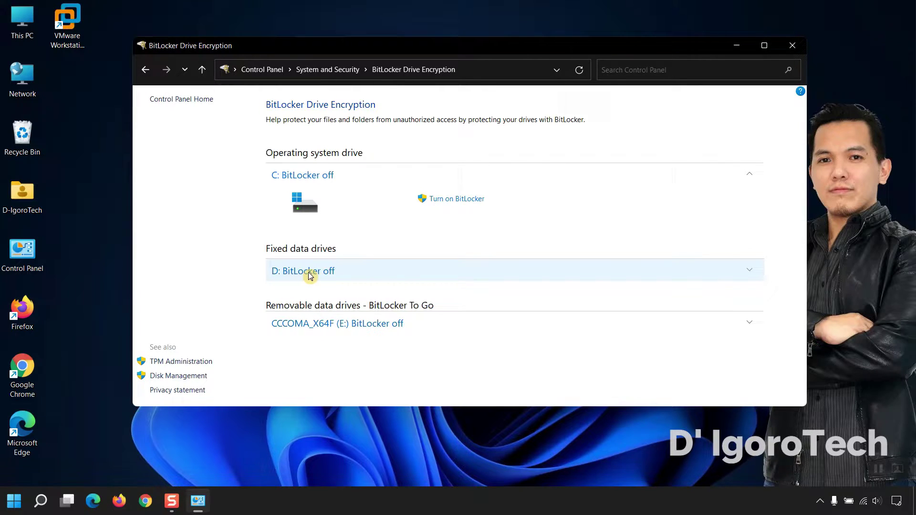
left_click(308, 272)
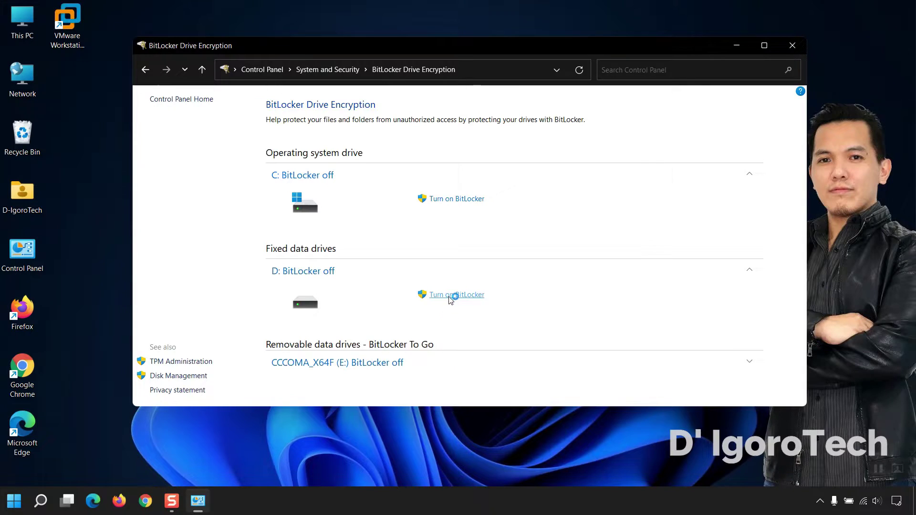
Minimize Control Panel, then choose password unlock for drive D, entering and confirming the password.
left_click(737, 46)
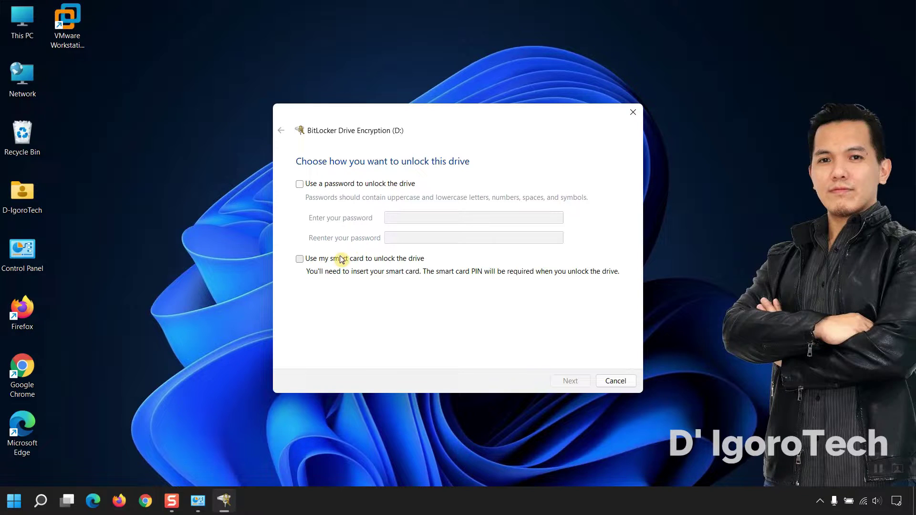
left_click(300, 185)
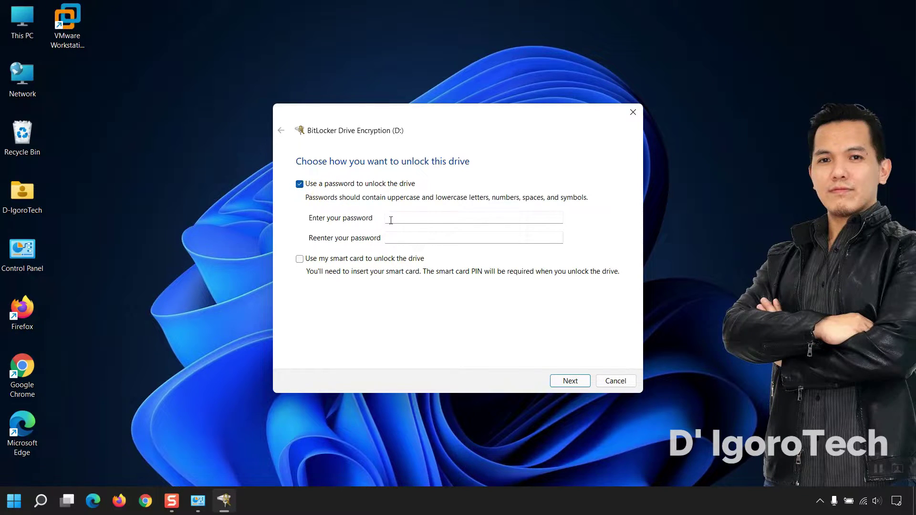
left_click(398, 220)
left_click(423, 218)
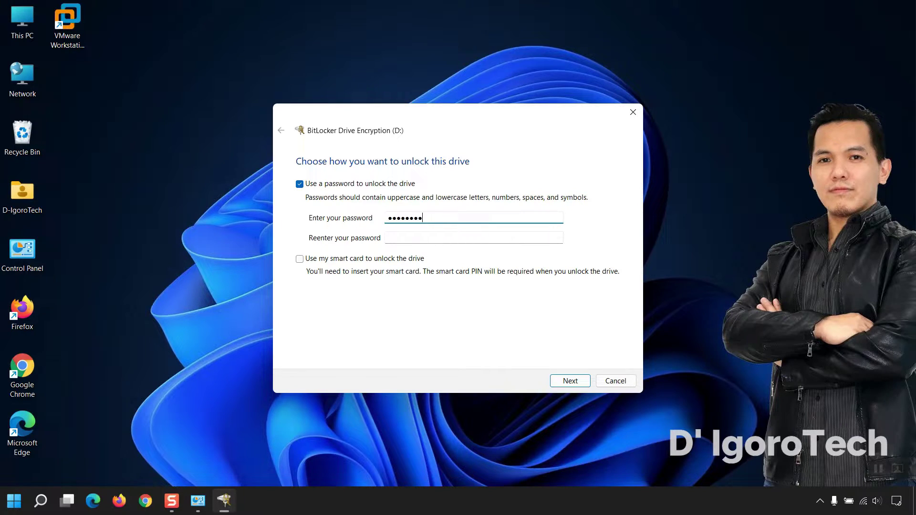
key("Tab")
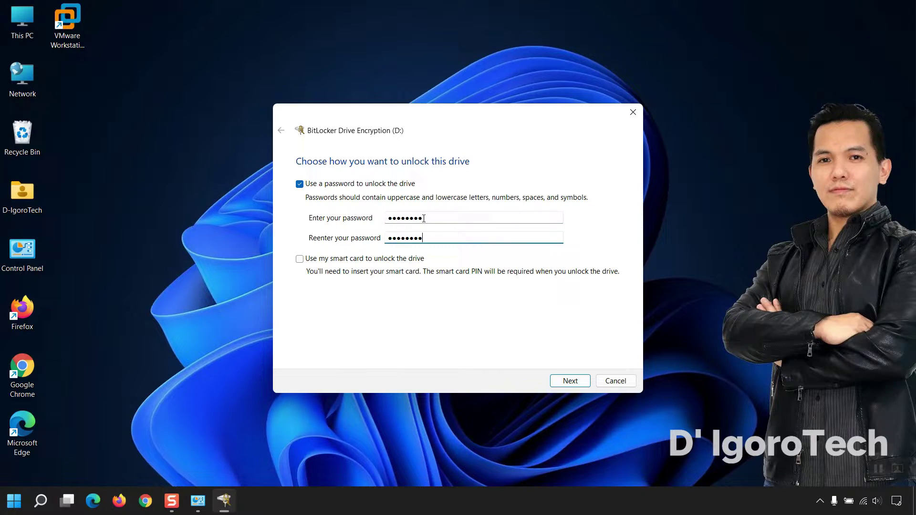
left_click(570, 382)
Back up drive D's recovery key to the USB flash drive CCCOMA_X64F (E:).
left_click(574, 382)
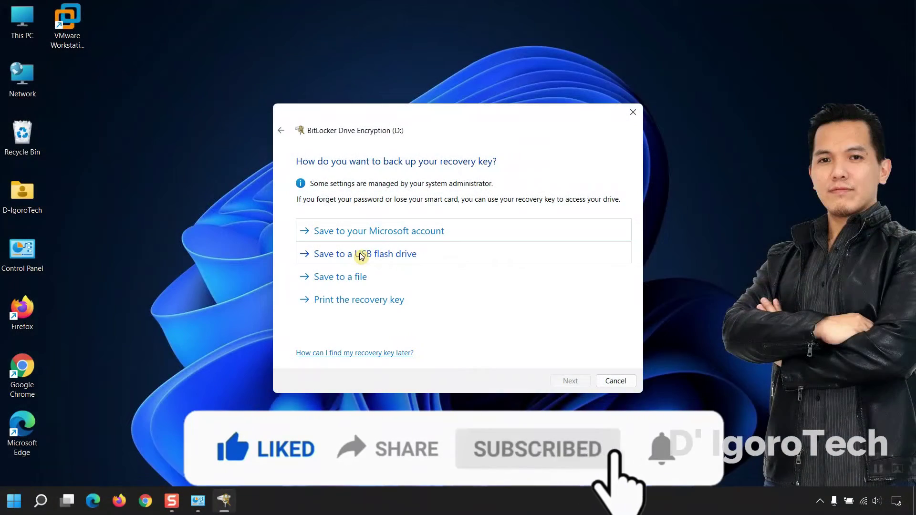
left_click(360, 257)
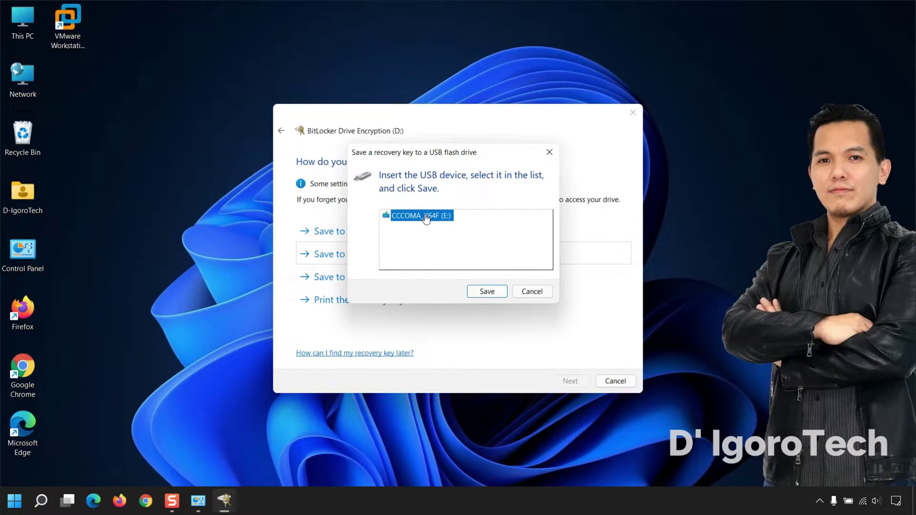
left_click(487, 292)
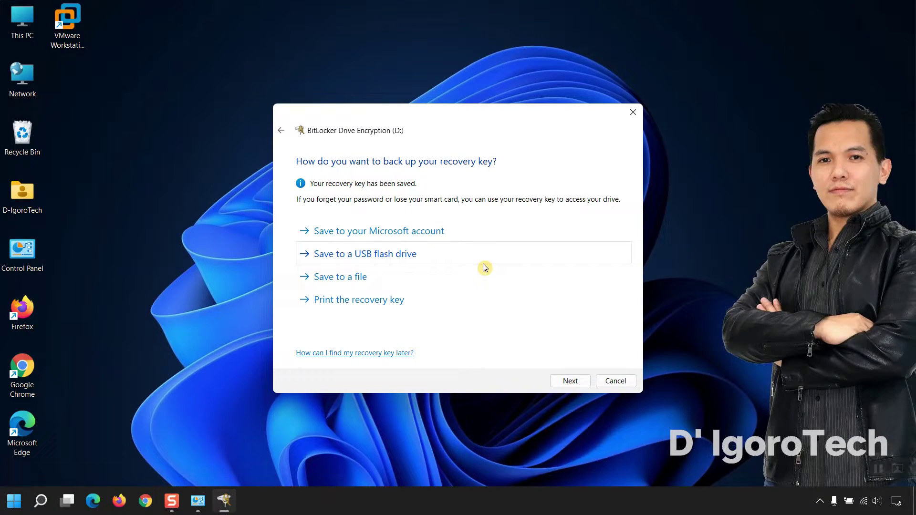
double_click(22, 22)
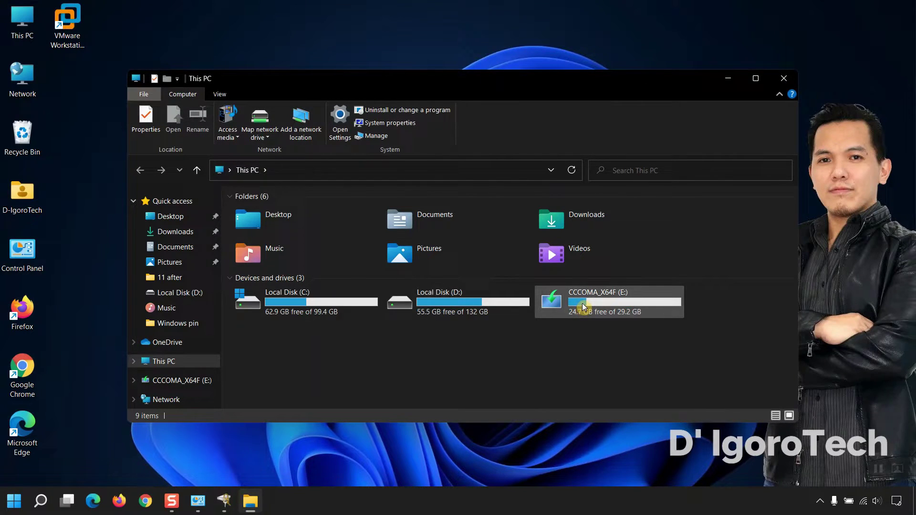
double_click(584, 307)
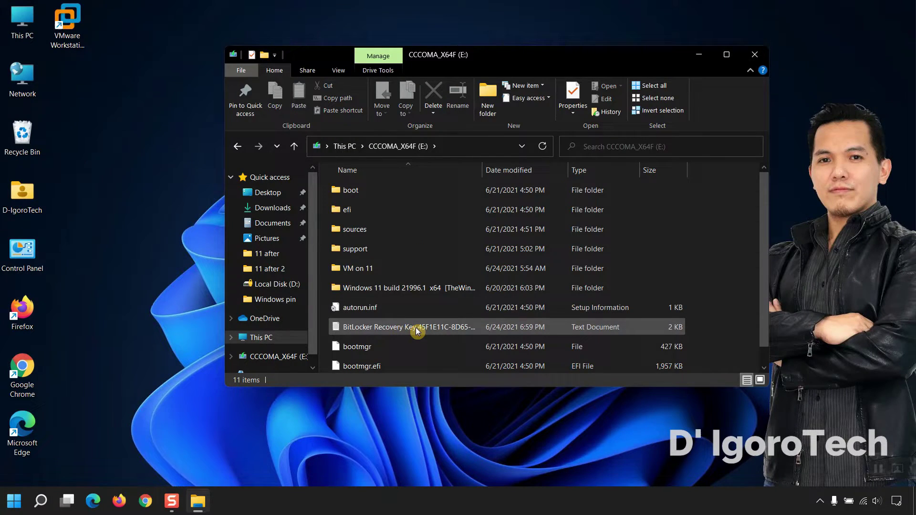
mouse_move(408, 327)
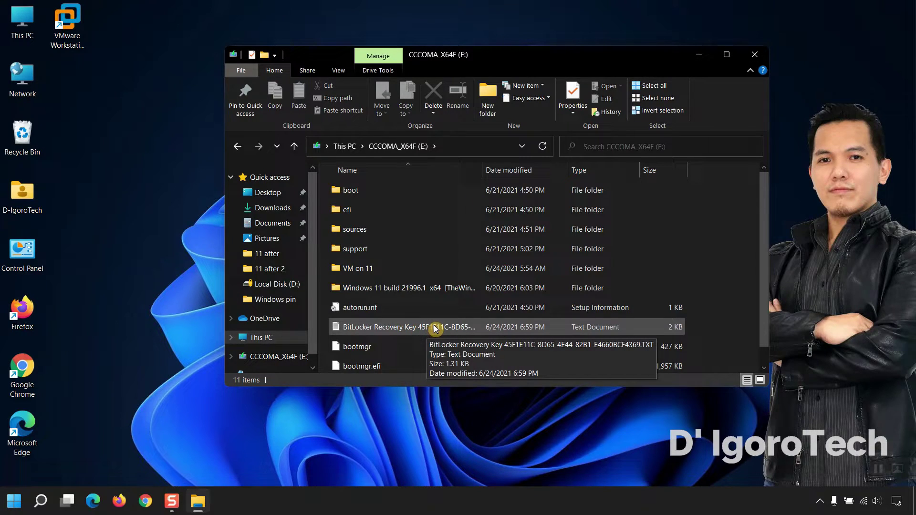
left_click(435, 328)
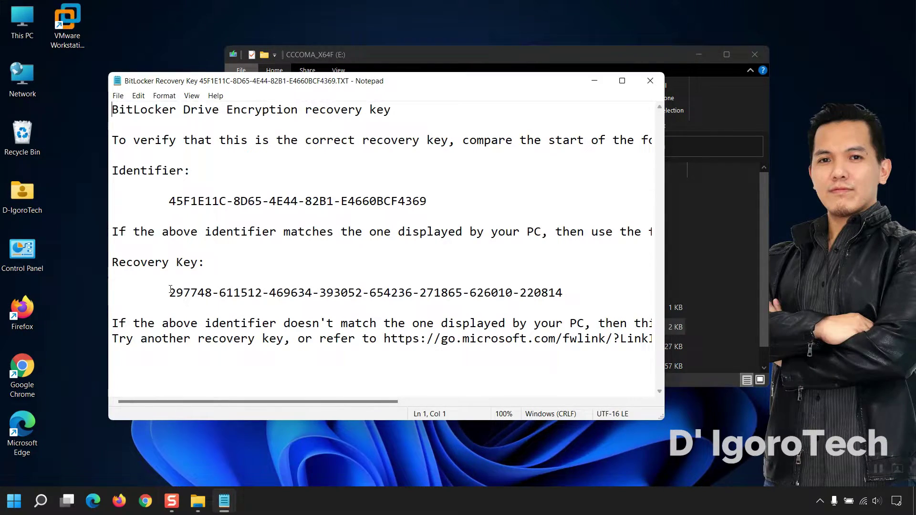
left_click_drag(171, 292, 552, 293)
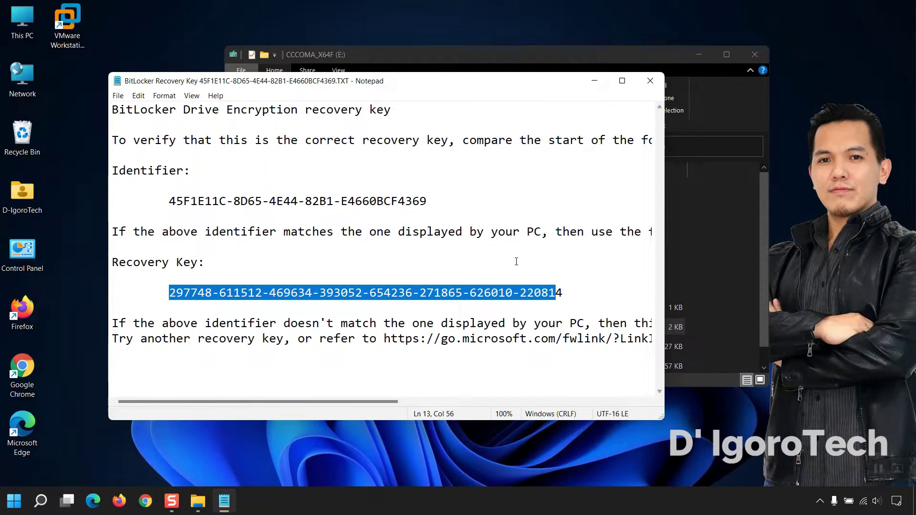
left_click(650, 80)
left_click(770, 82)
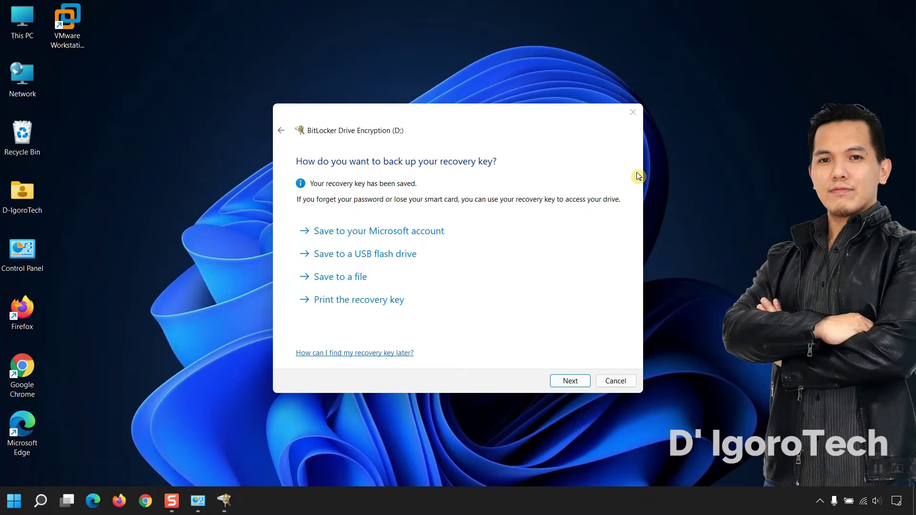
Keep 'Encrypt used disk space only' and 'New encryption mode', then start encrypting drive D.
left_click(581, 380)
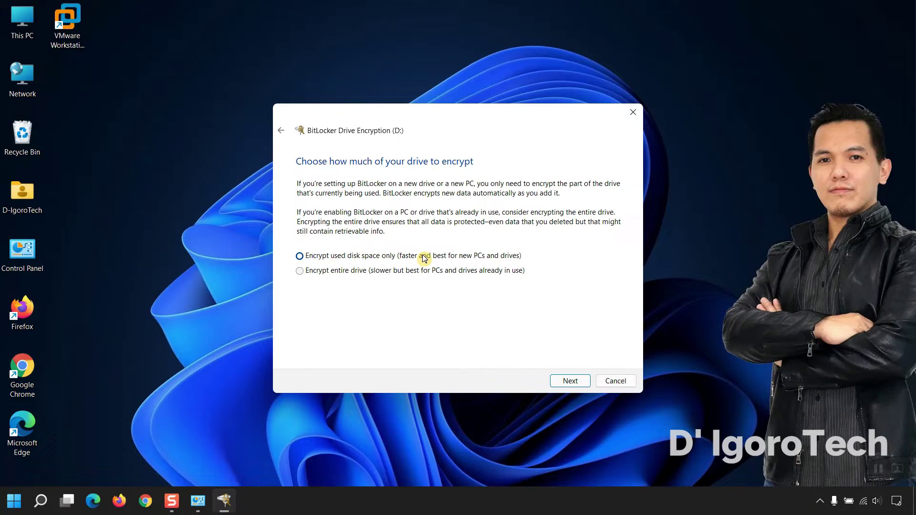
left_click(568, 379)
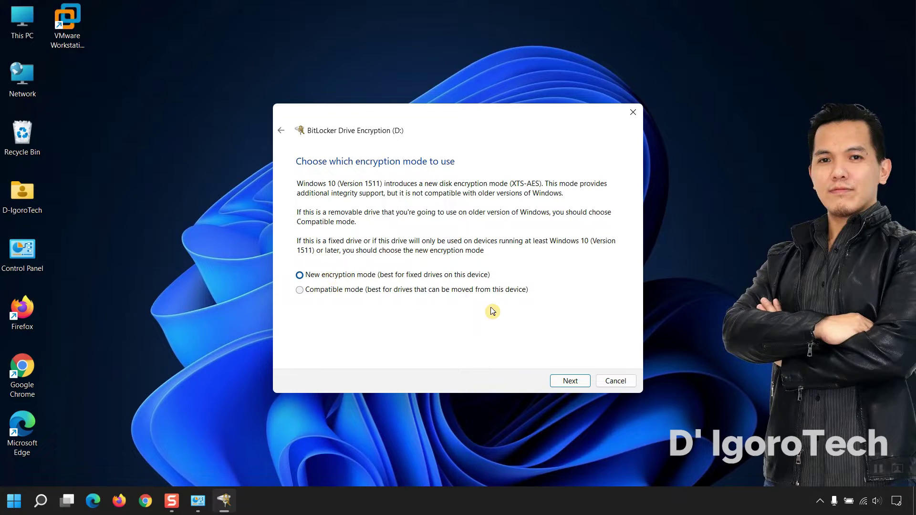
left_click(563, 381)
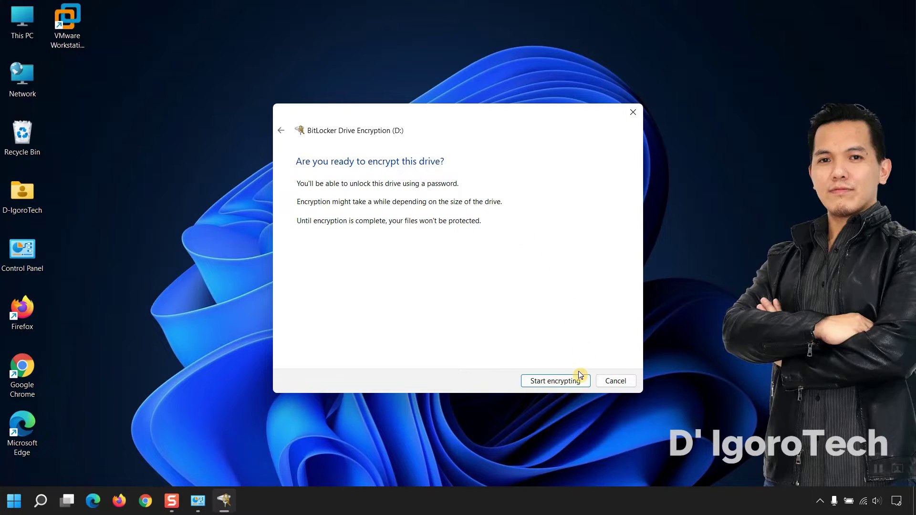
left_click(559, 377)
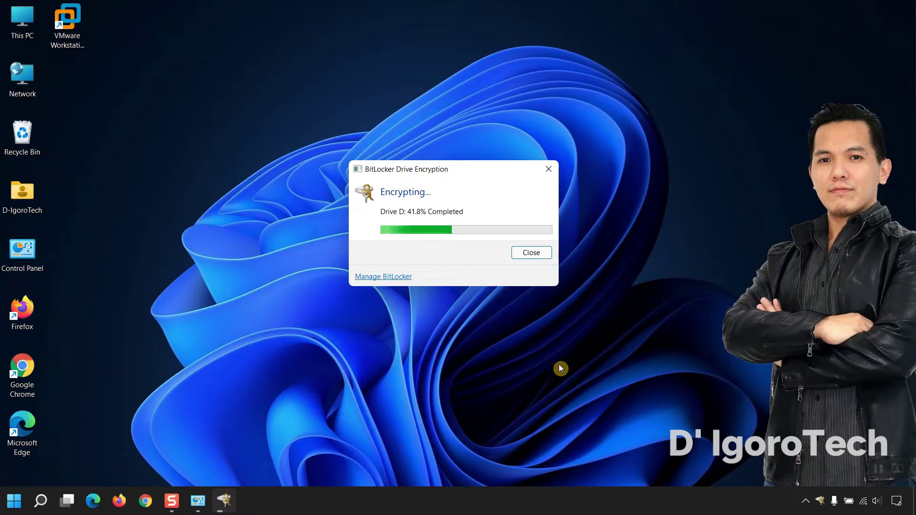
Arrange the encryption progress window and This PC while drive D's encryption runs to completion.
mouse_move(478, 171)
left_mouse_down()
mouse_move(756, 157)
mouse_move(638, 49)
mouse_move(687, 31)
left_mouse_up()
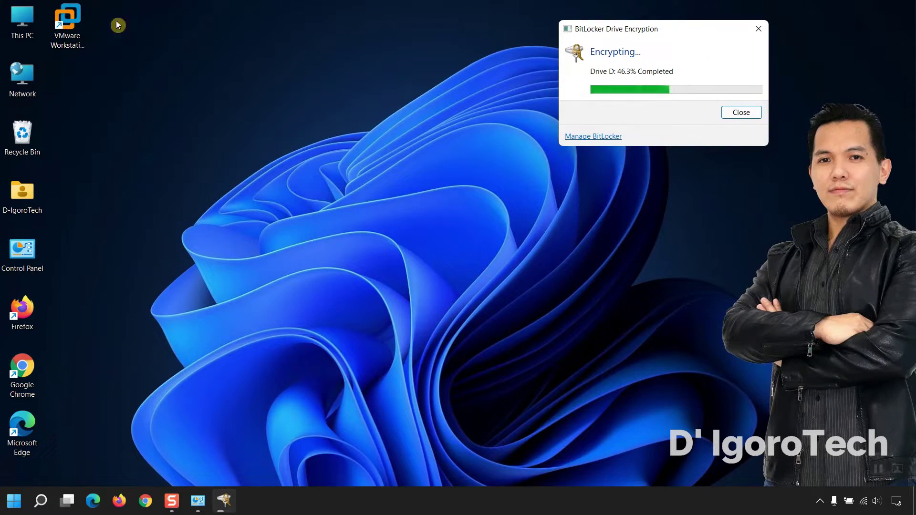
double_click(21, 16)
mouse_move(368, 147)
left_mouse_down()
mouse_move(422, 58)
mouse_move(410, 36)
left_mouse_up()
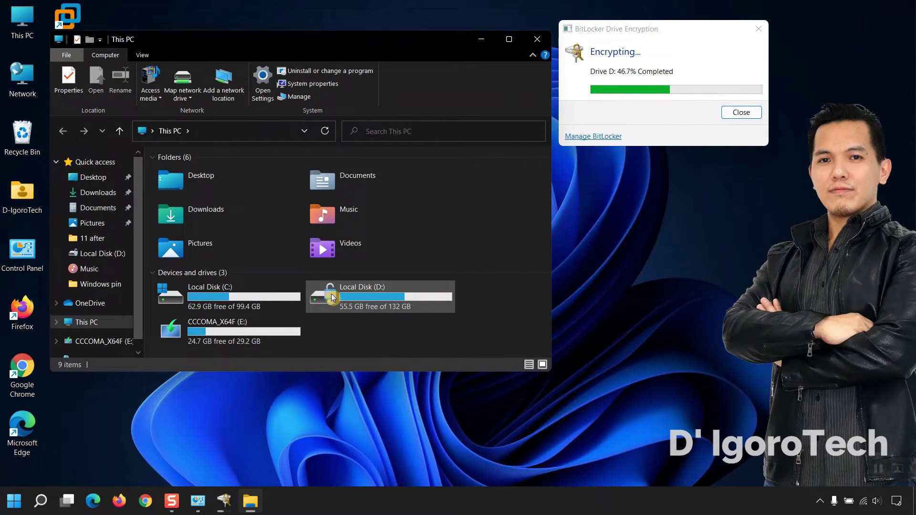
mouse_move(329, 301)
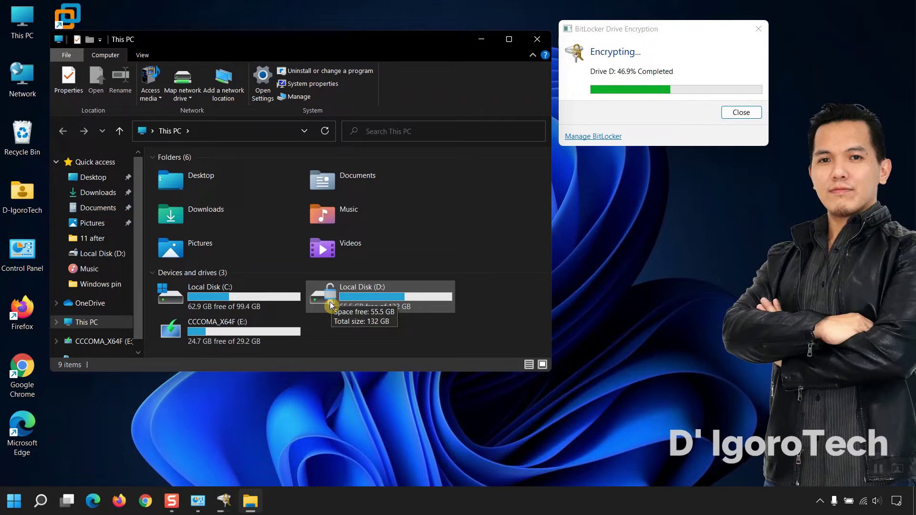
left_click_drag(352, 58, 359, 48)
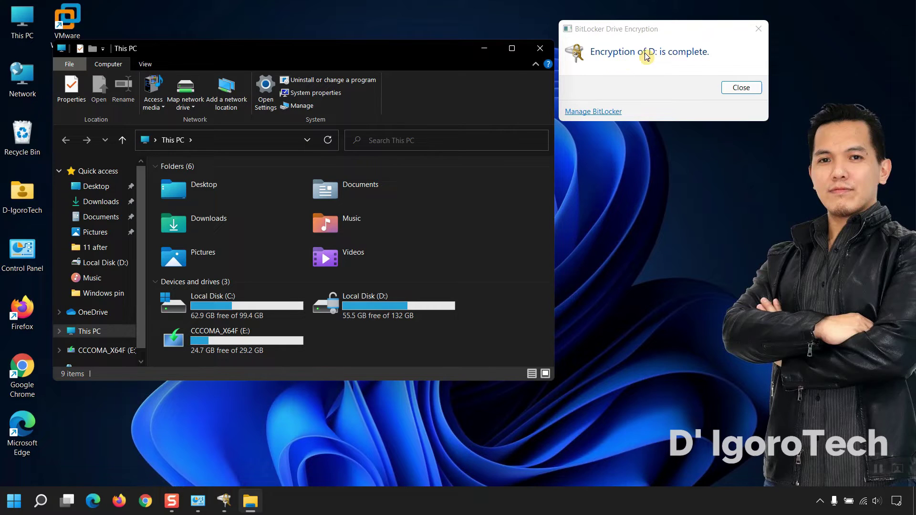
left_click(598, 112)
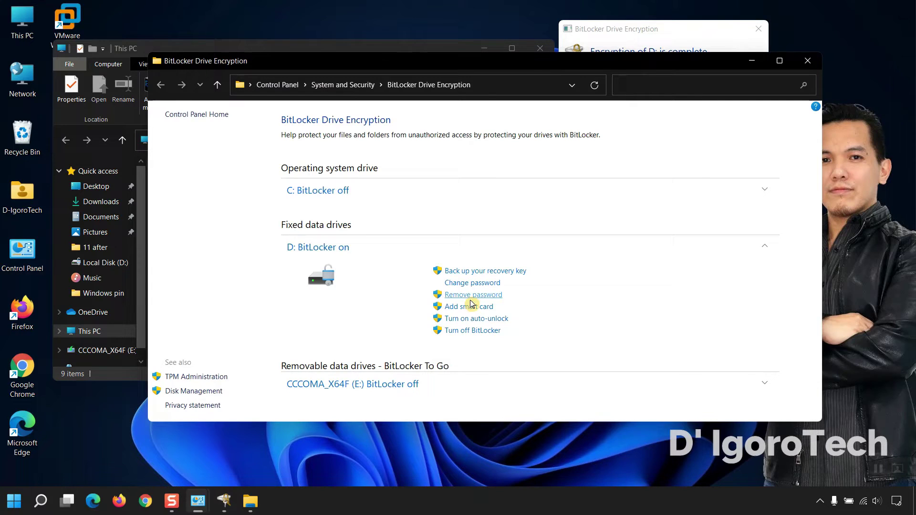
left_click(475, 329)
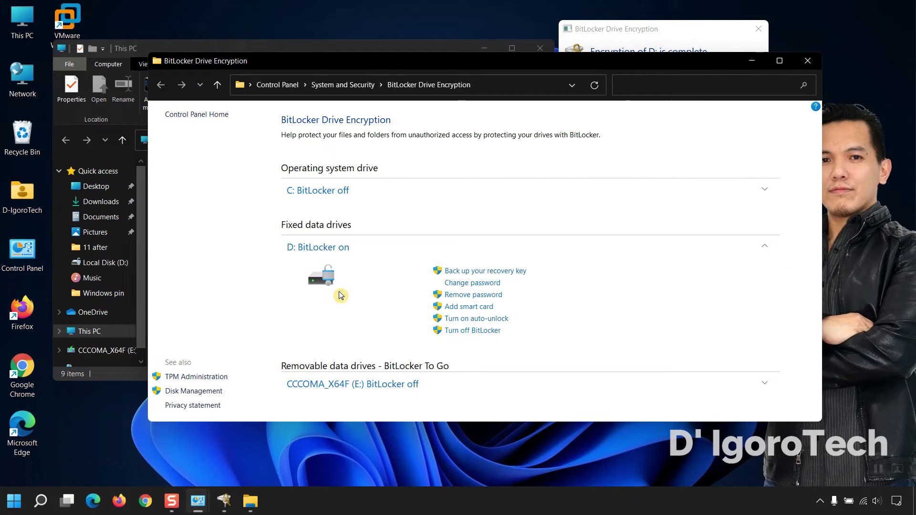
left_click(807, 60)
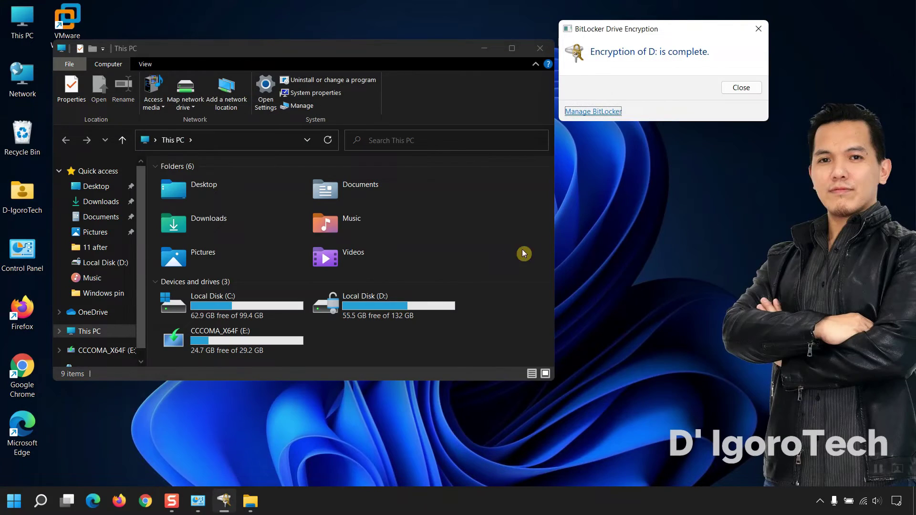
Reopen This PC, select the locked Local Disk (D:), widen the window, and show D's context menu.
right_click(523, 253)
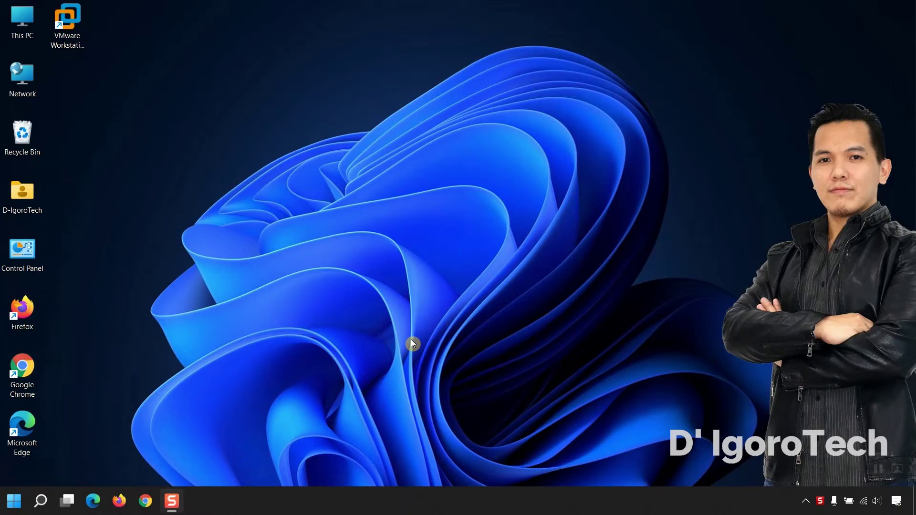
double_click(22, 24)
left_click(620, 310)
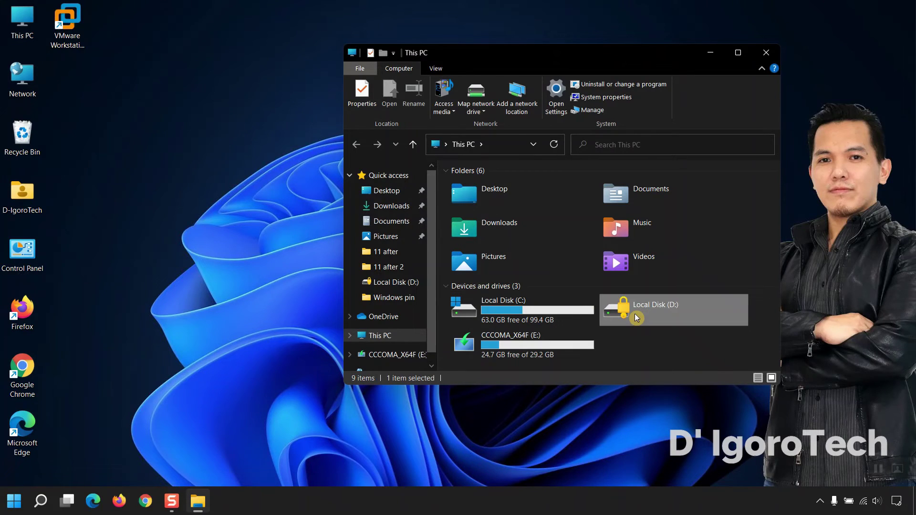
left_click_drag(594, 65, 476, 67)
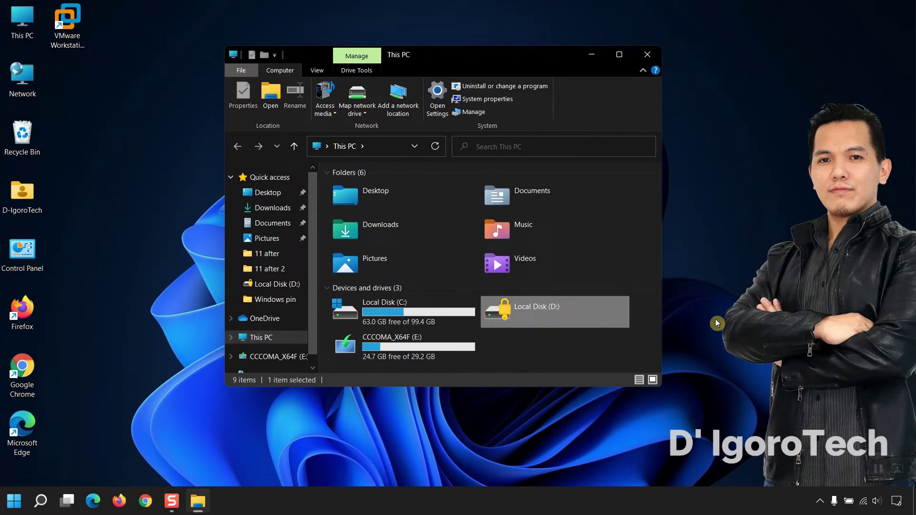
left_click_drag(663, 311, 769, 315)
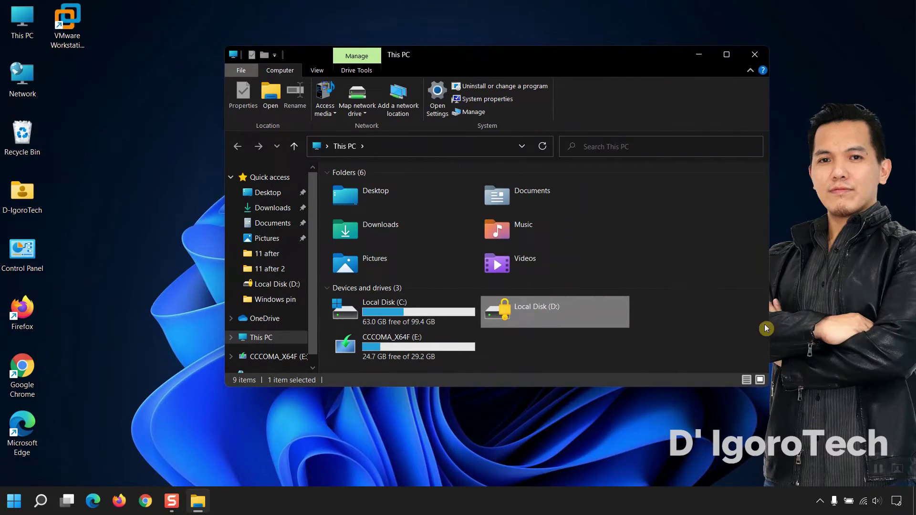
right_click(534, 316)
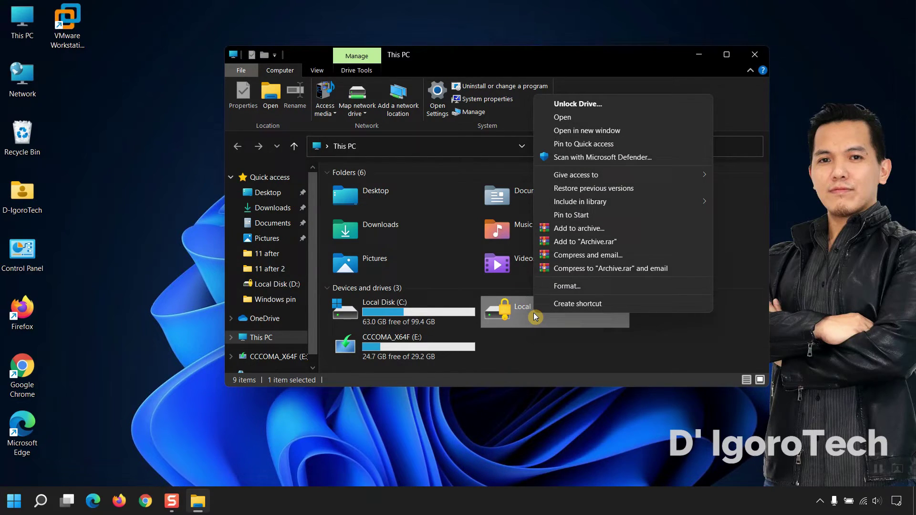
Bring up drive D's unlock prompt, reveal the recovery key option, then cancel it.
left_click(567, 105)
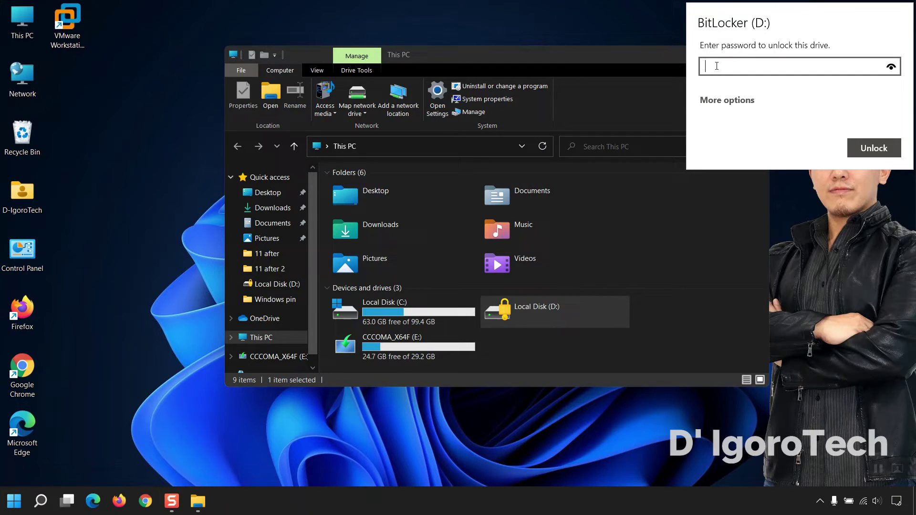
left_click(715, 100)
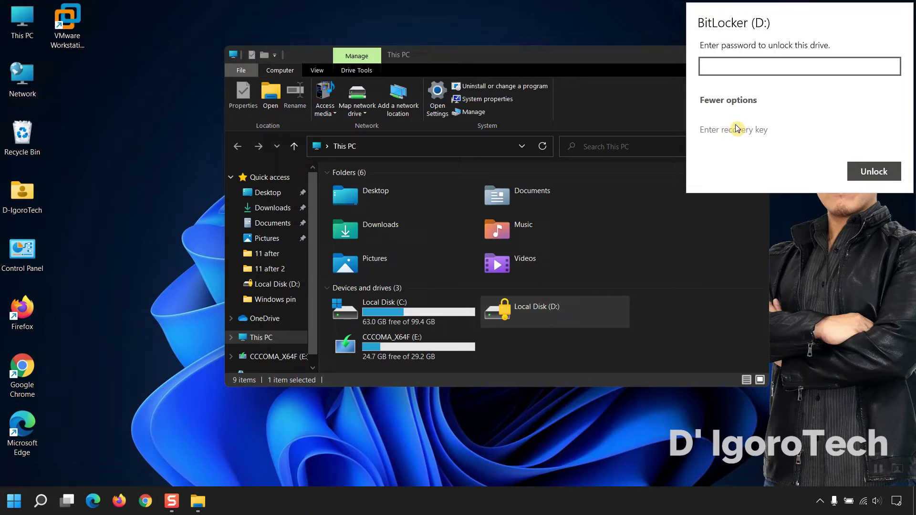
left_click(369, 350)
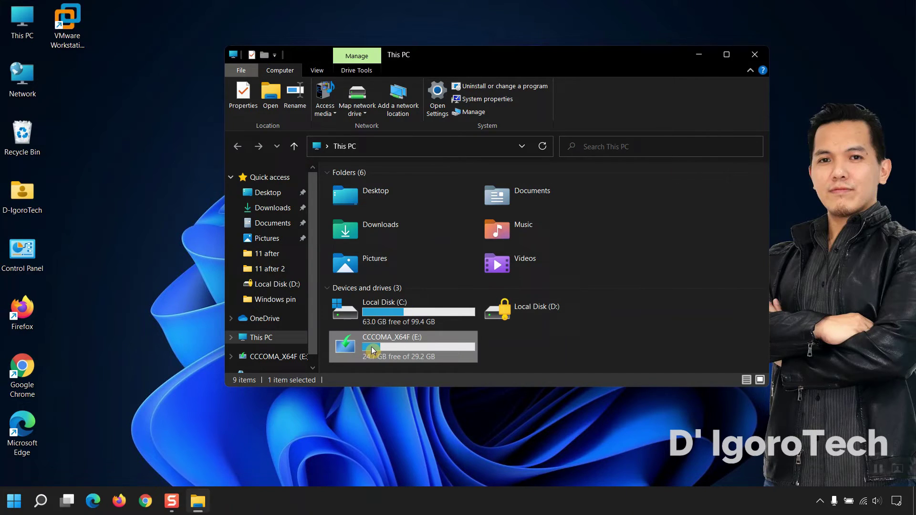
View the BitLocker recovery key text file from USB drive E in Notepad, then close it.
double_click(375, 348)
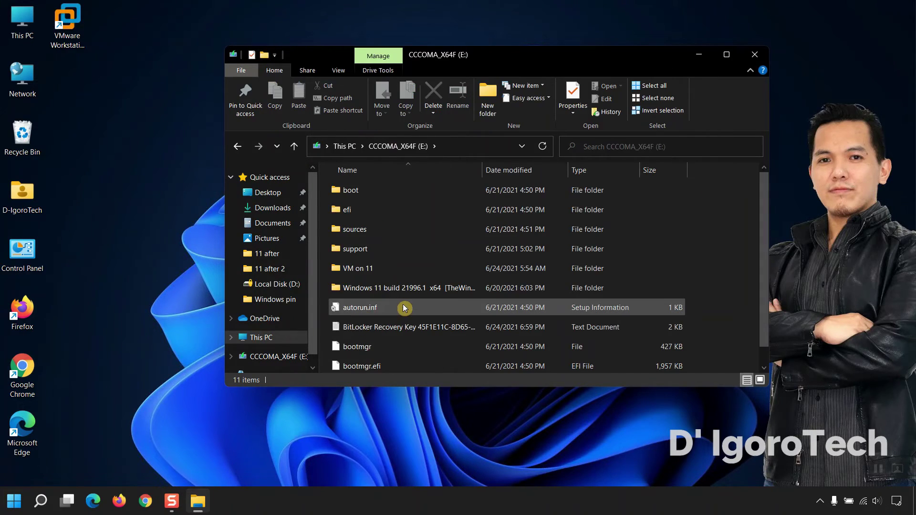
double_click(435, 328)
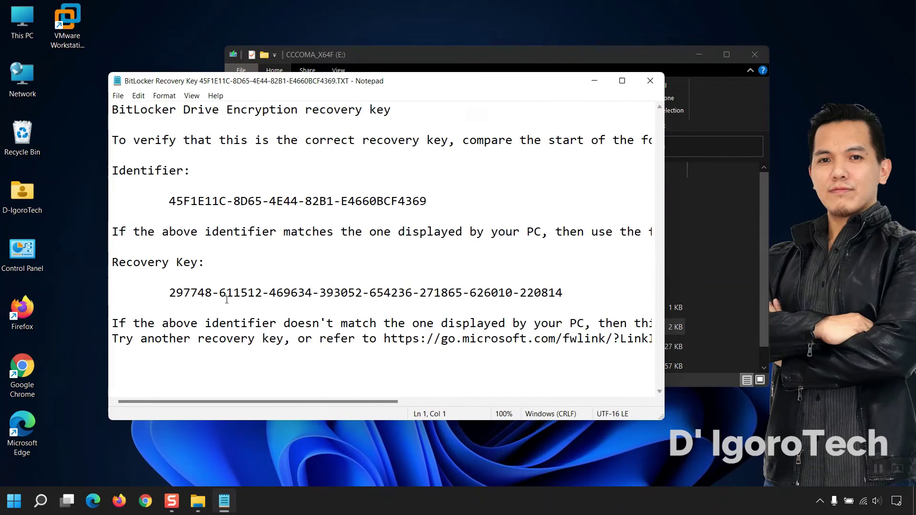
left_click_drag(169, 292, 551, 293)
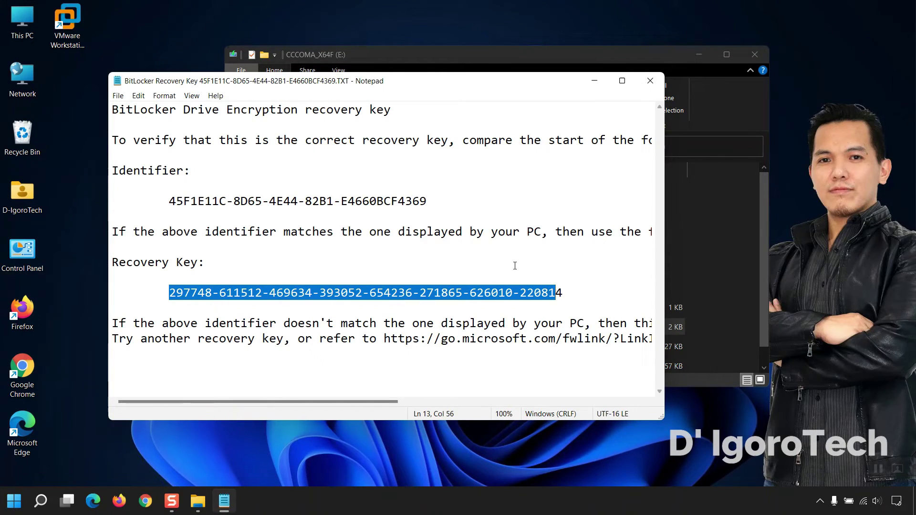
left_click(518, 281)
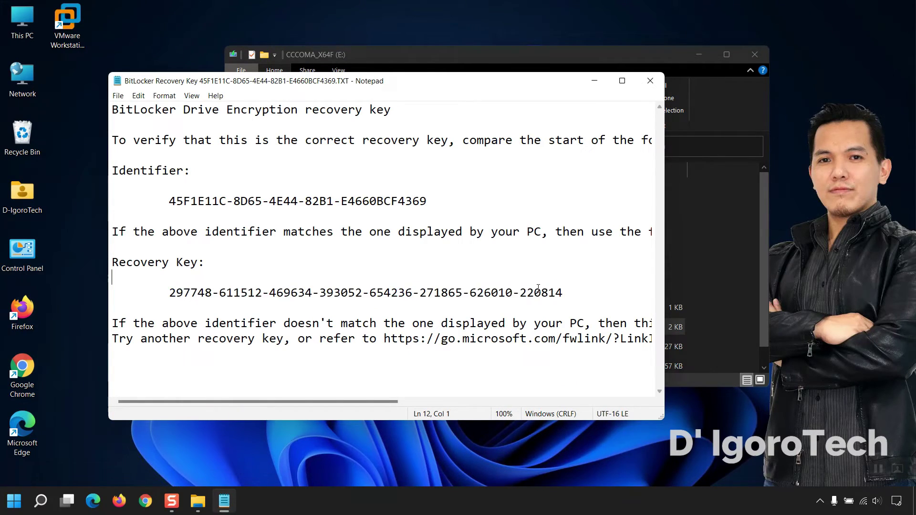
left_click(649, 80)
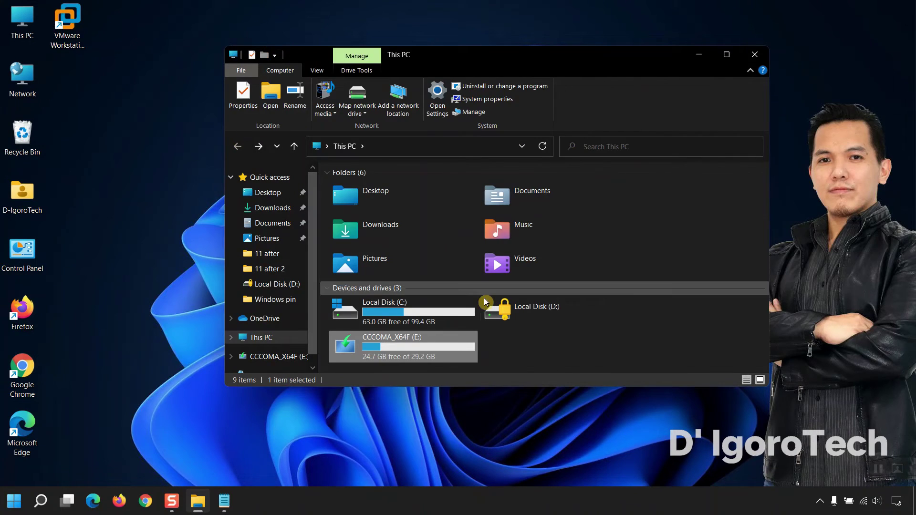
Unlock drive D with its password, dismiss AutoPlay, and close the This PC window.
left_click(511, 314)
right_click(511, 314)
left_click(554, 104)
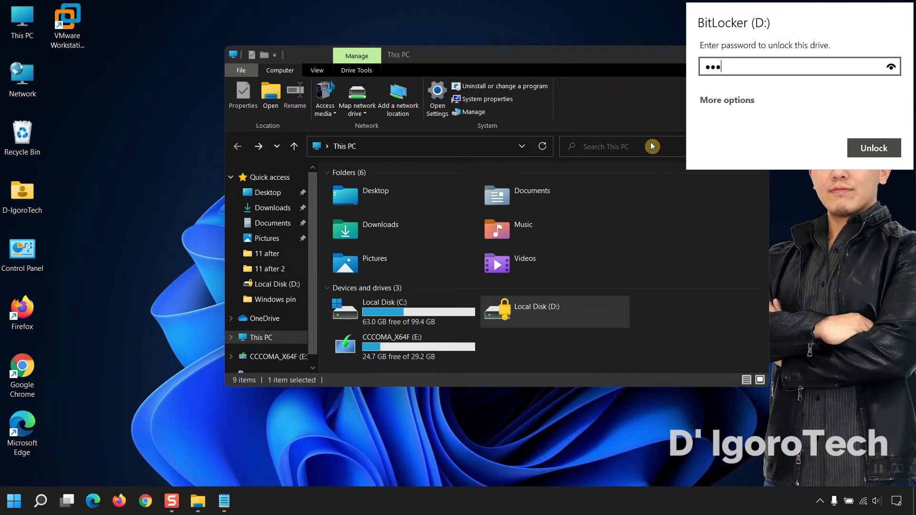
left_click(874, 148)
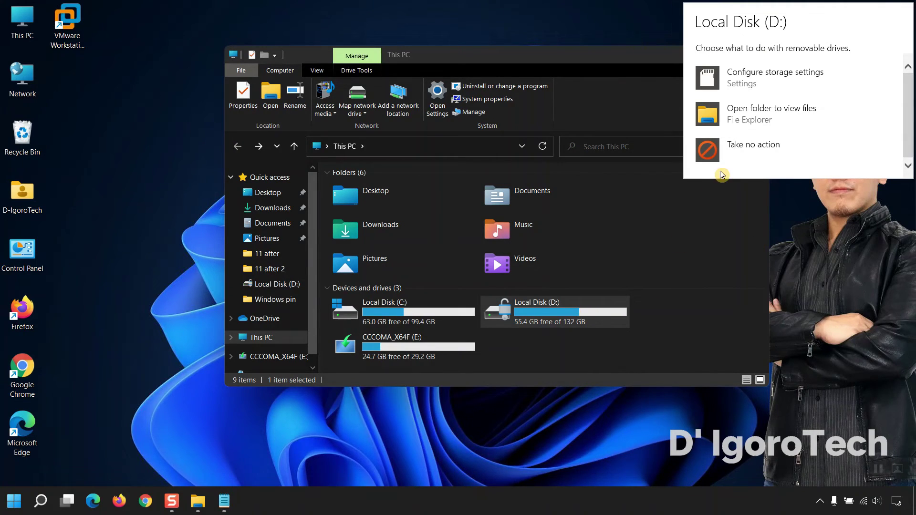
left_click(759, 119)
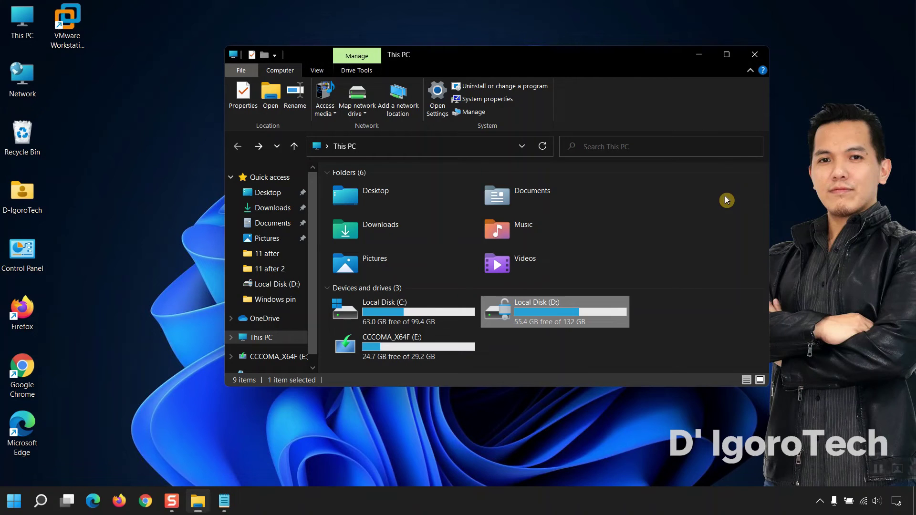
left_click(748, 57)
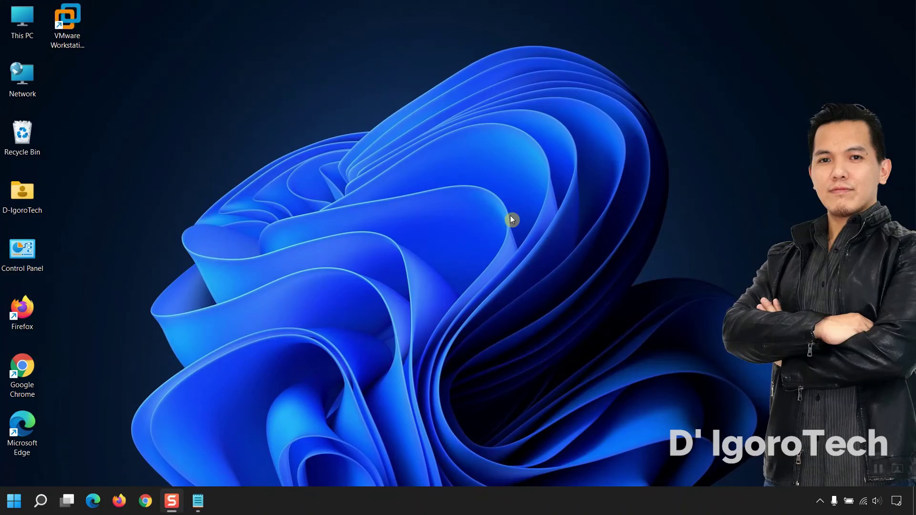